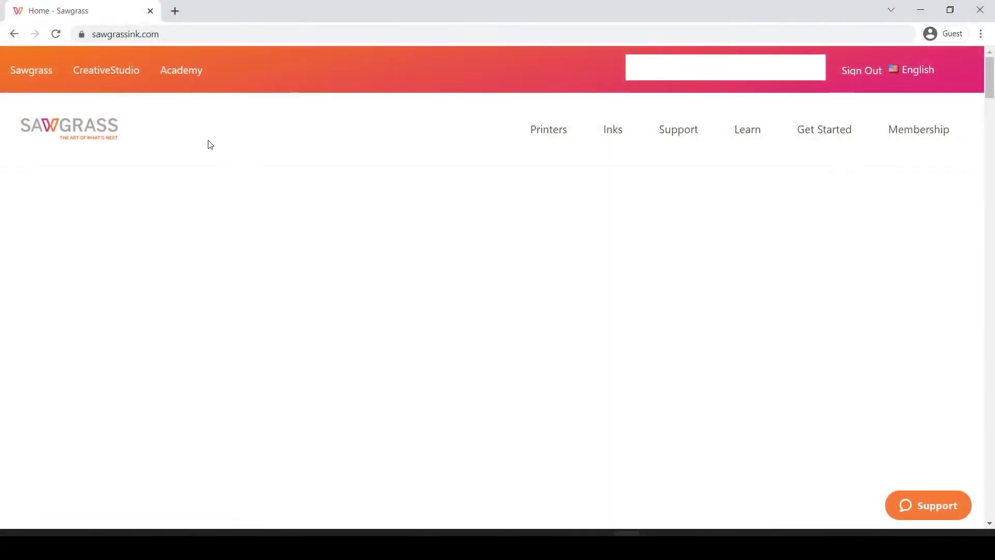
Start a new CreativeStudio design and show the Mobile Device Accessories blanks.
left_click(111, 75)
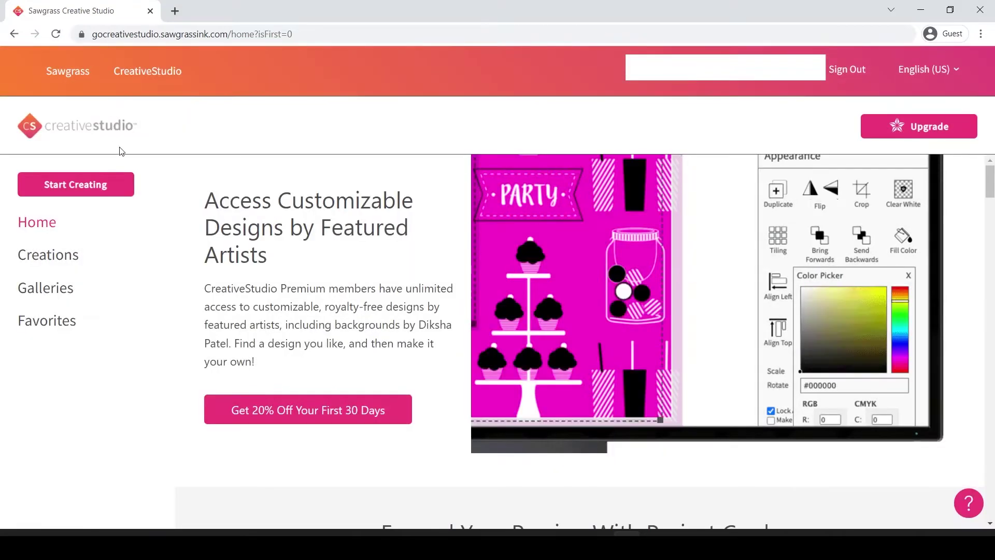
left_click(128, 194)
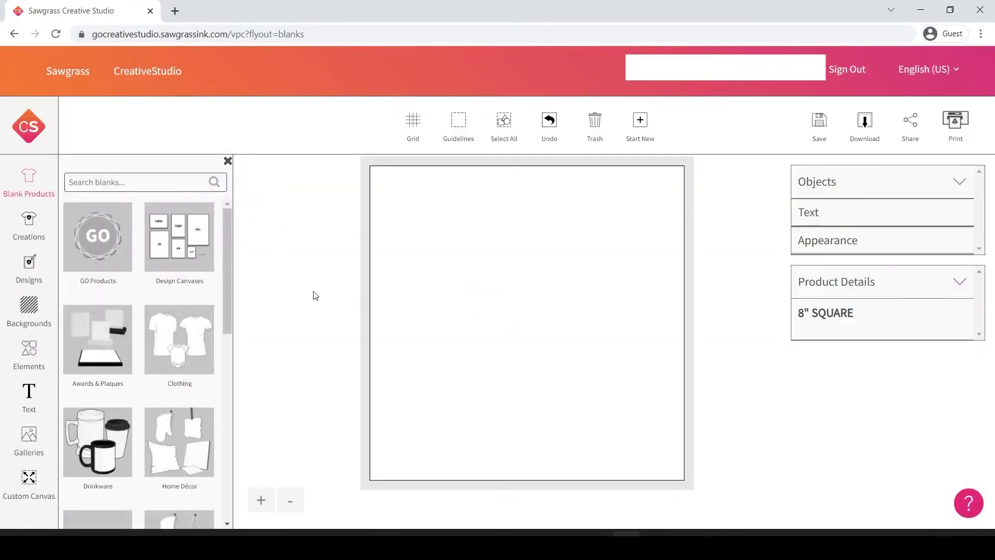
mouse_move(229, 223)
left_mouse_down()
mouse_move(278, 415)
mouse_move(266, 346)
left_mouse_up()
left_click(116, 318)
mouse_move(226, 233)
left_mouse_down()
mouse_move(267, 410)
mouse_move(246, 397)
mouse_move(205, 263)
left_mouse_up()
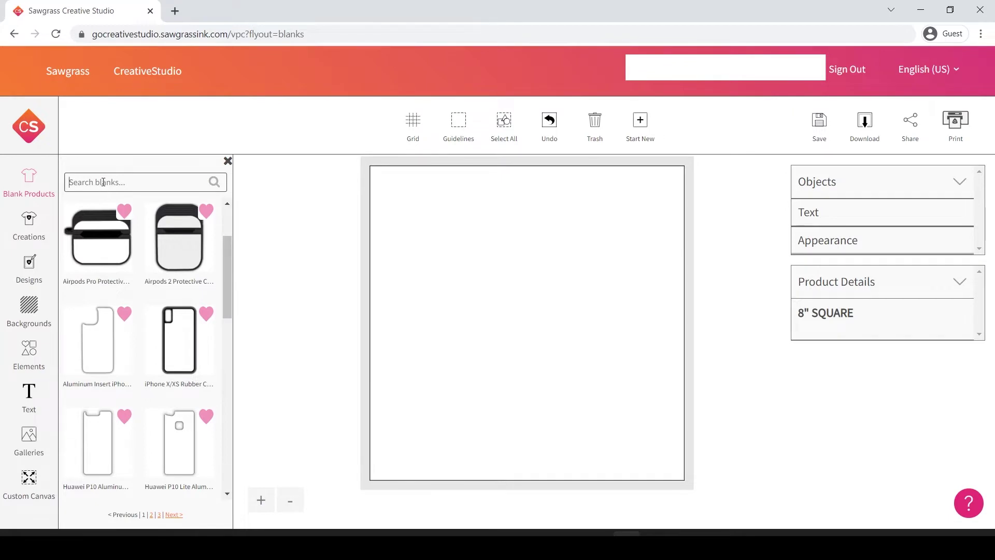
type("iphone")
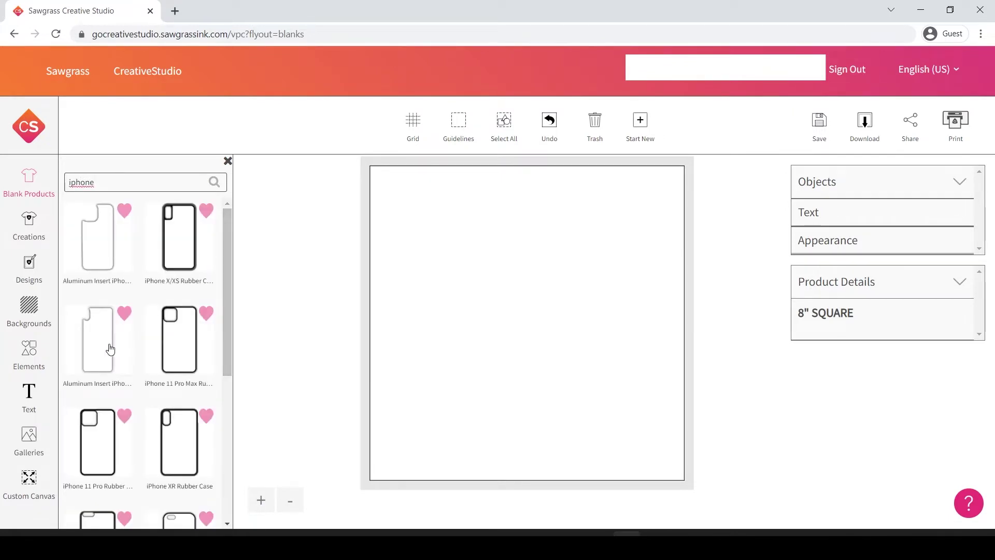
Load the iPhone X/XS Rubber Case template onto the canvas and bring up Galleries.
left_click(110, 349)
scroll(101, 342, "down", 3)
scroll(100, 344, "up", 2)
scroll(100, 344, "up", 2)
left_click(176, 236)
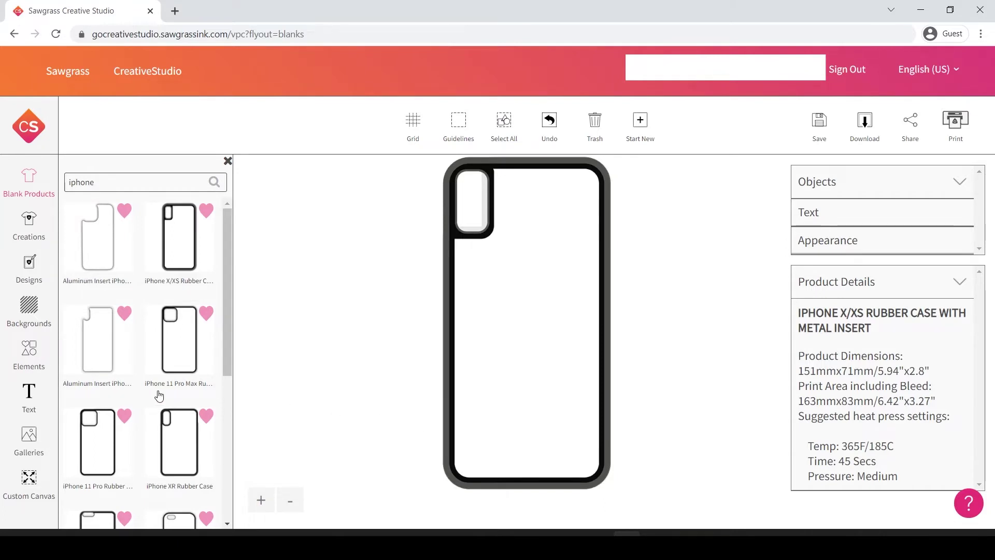
left_click(22, 441)
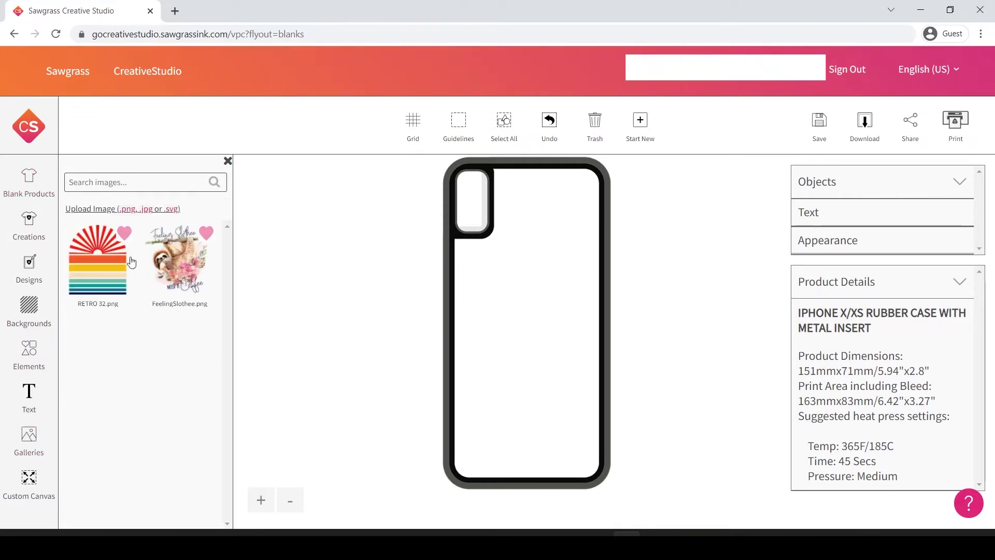
Upload RETRO 39.png from the computer into My Images.
left_click(108, 210)
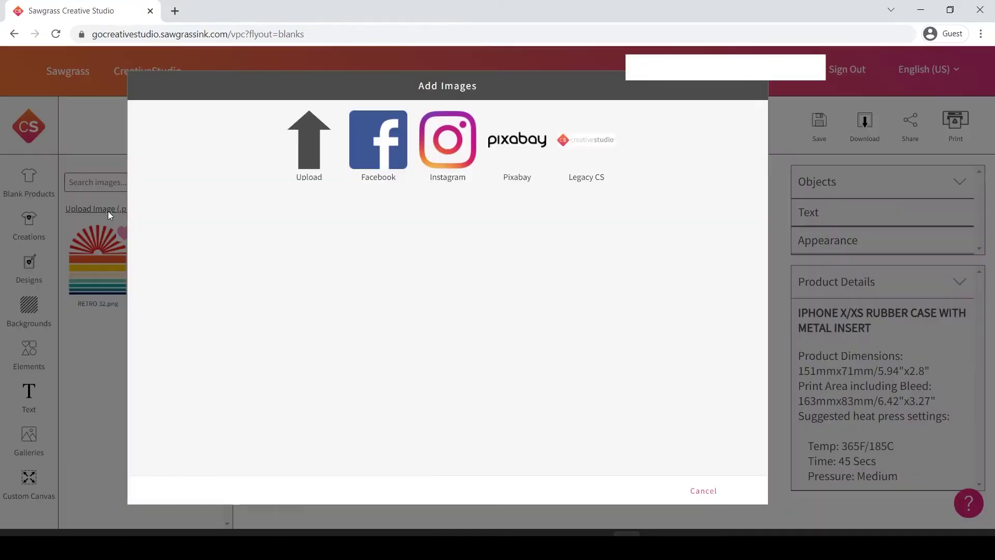
left_click(311, 180)
scroll(175, 103, "down", 1)
scroll(175, 104, "down", 1)
scroll(177, 103, "down", 1)
scroll(176, 103, "down", 1)
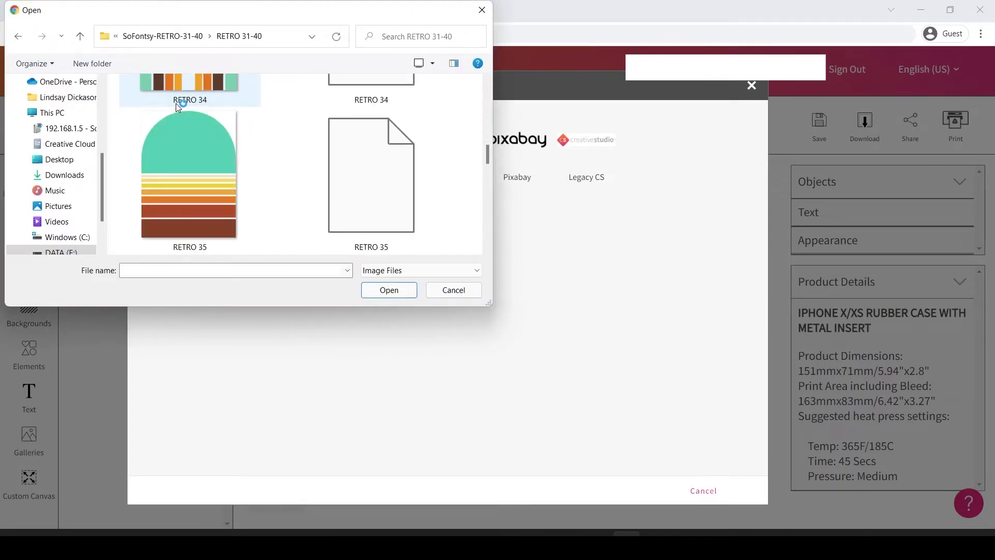
scroll(176, 103, "down", 1)
scroll(176, 103, "down", 1)
scroll(175, 103, "down", 1)
scroll(176, 103, "down", 1)
scroll(175, 103, "down", 1)
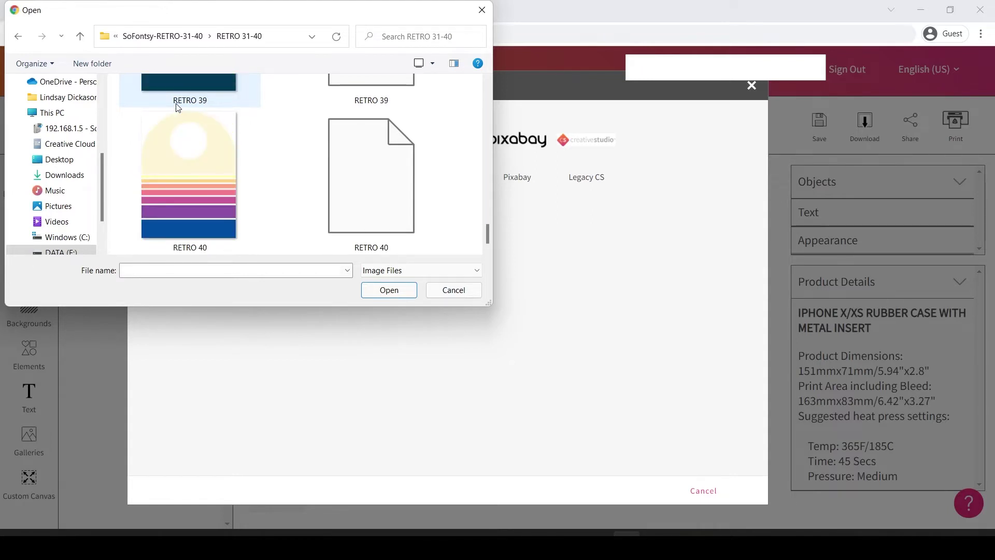
scroll(176, 103, "up", 1)
scroll(176, 103, "up", 1)
scroll(175, 103, "down", 1)
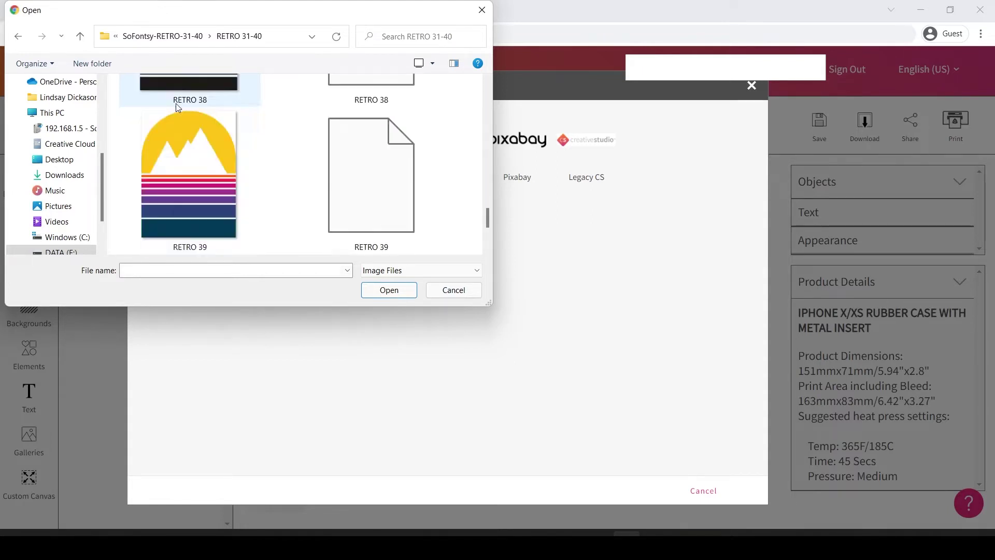
left_click(194, 168)
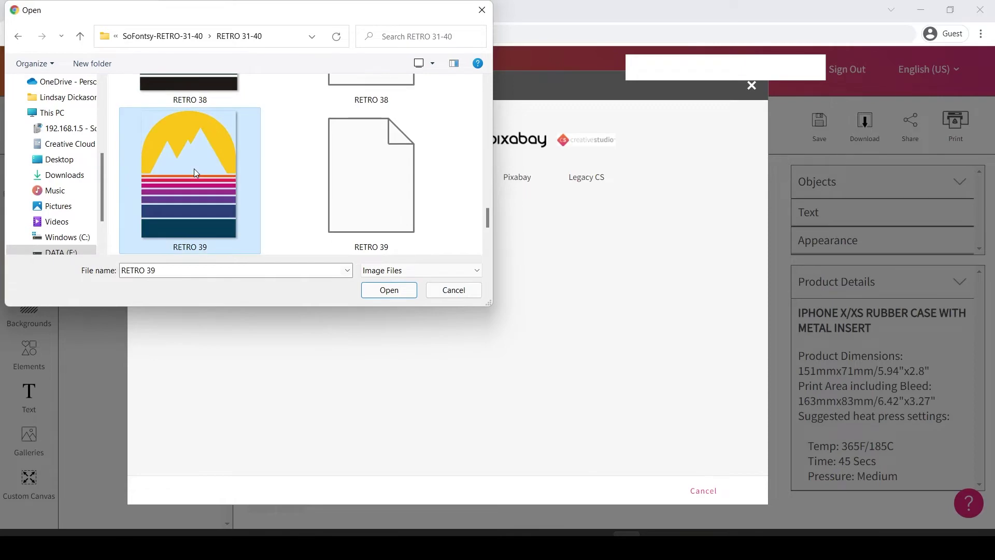
left_click(373, 291)
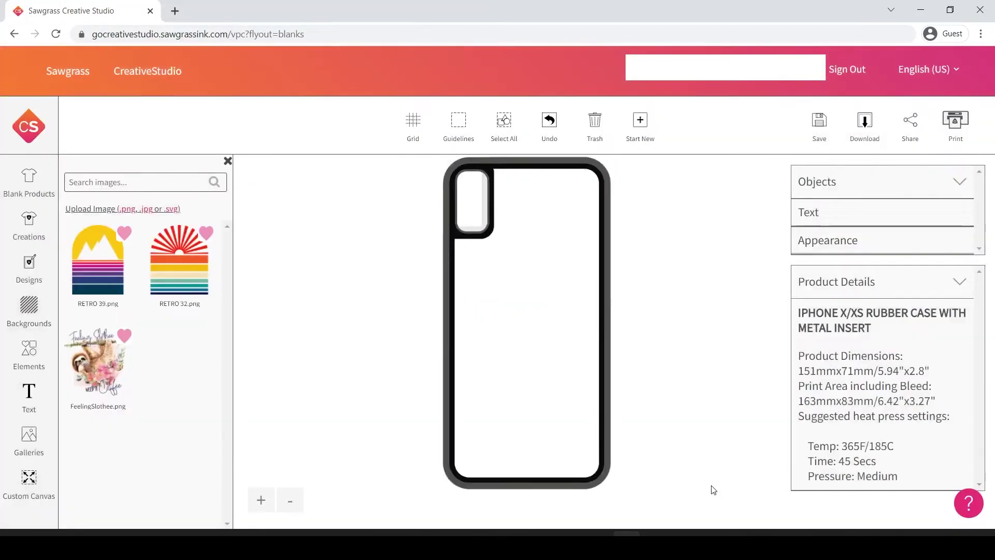
Place RETRO 39 on the case and enlarge it to cover the whole case (126 × 169 mm).
left_click(101, 270)
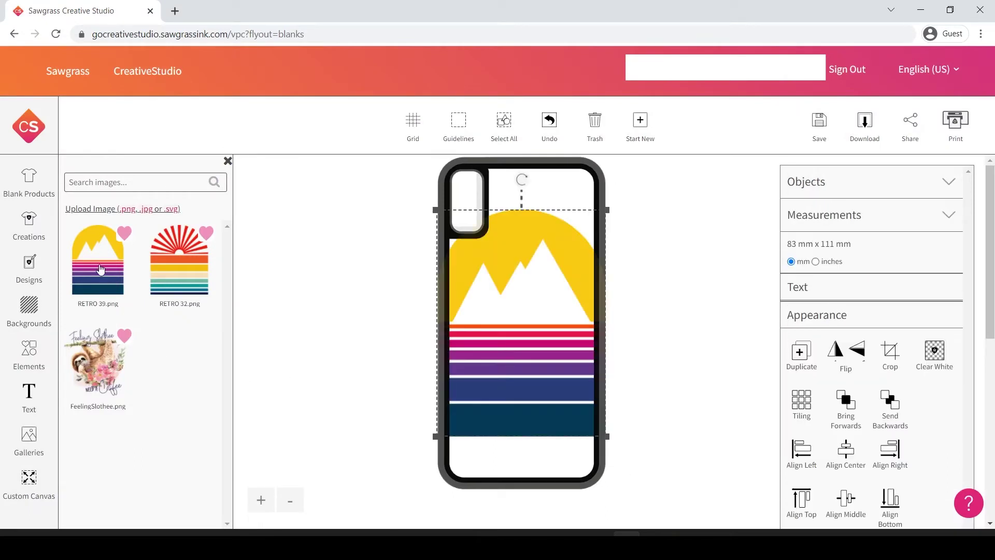
left_click_drag(614, 207, 668, 150)
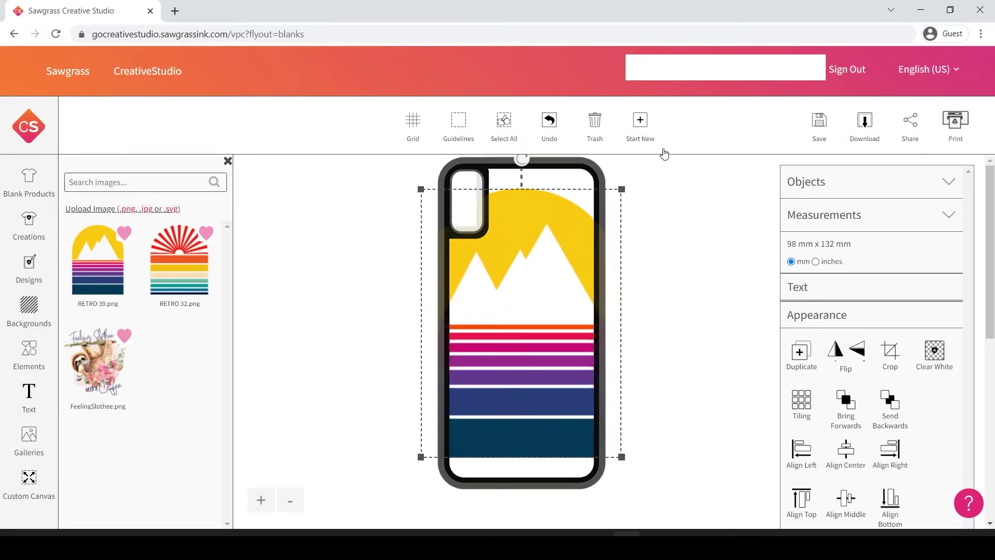
mouse_move(614, 197)
left_mouse_down()
mouse_move(673, 152)
mouse_move(660, 158)
left_mouse_up()
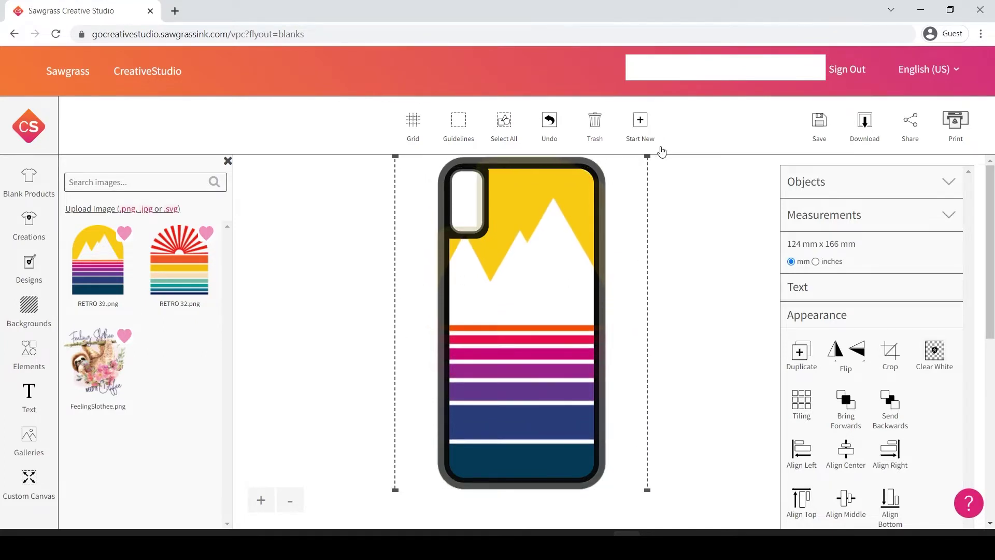
left_click_drag(532, 259, 533, 259)
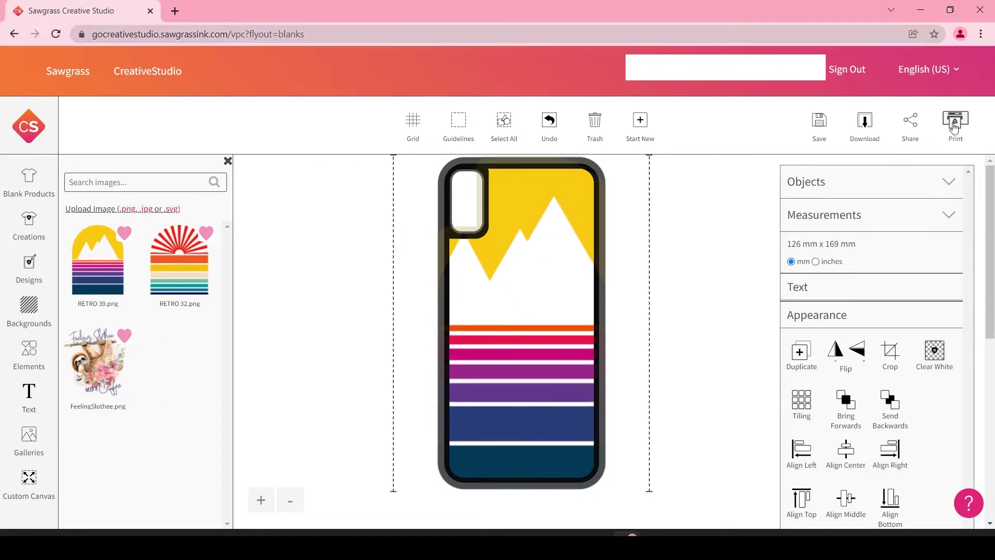
Queue the design to the ready SAWGRASS SG1000 on US Tabloid paper and dismiss the confirmation.
left_click(954, 124)
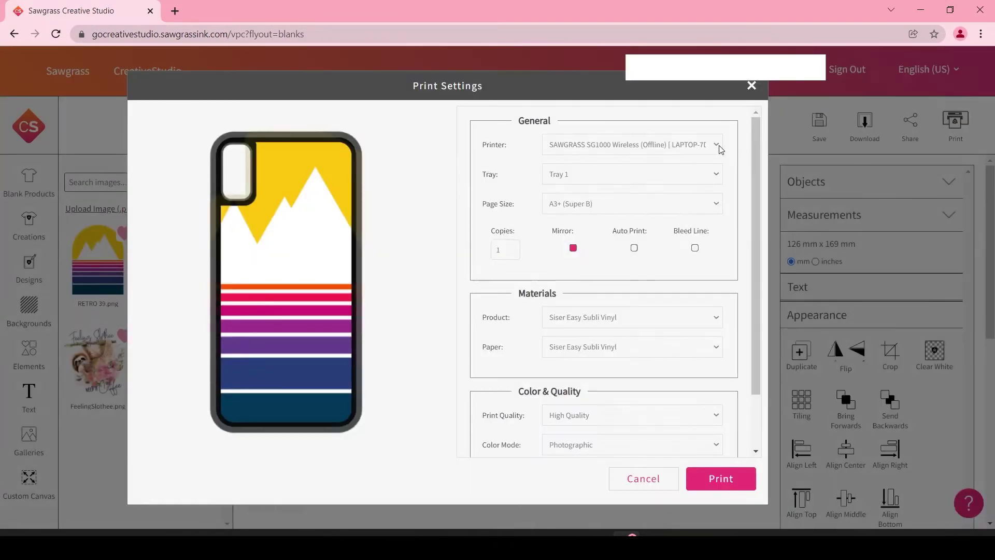
left_click(717, 145)
left_click(715, 171)
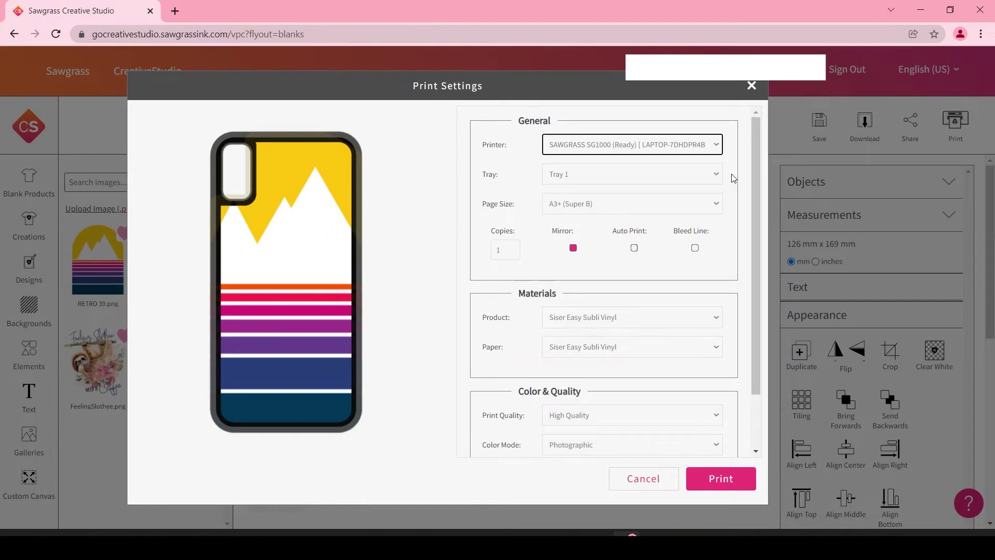
left_click(718, 205)
left_click(694, 241)
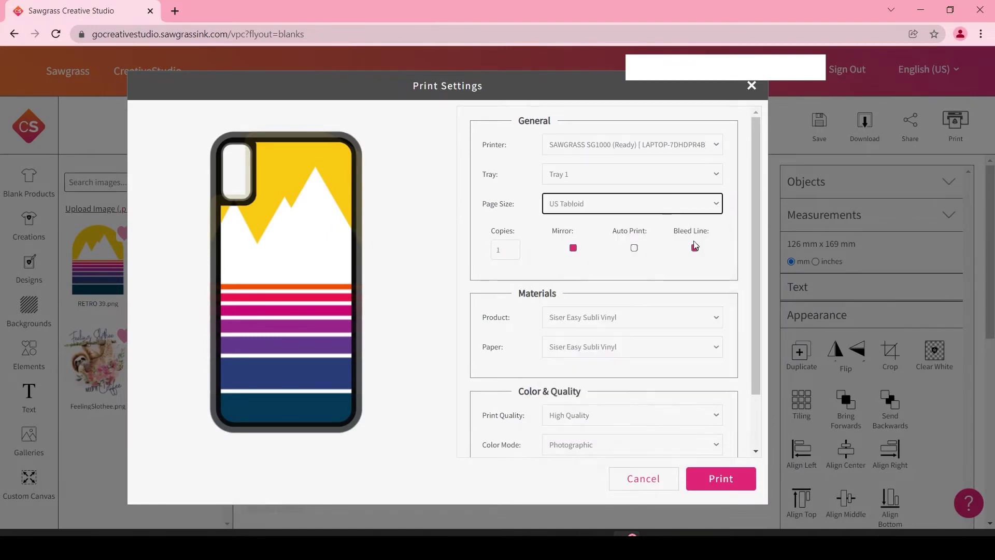
scroll(742, 221, "down", 2)
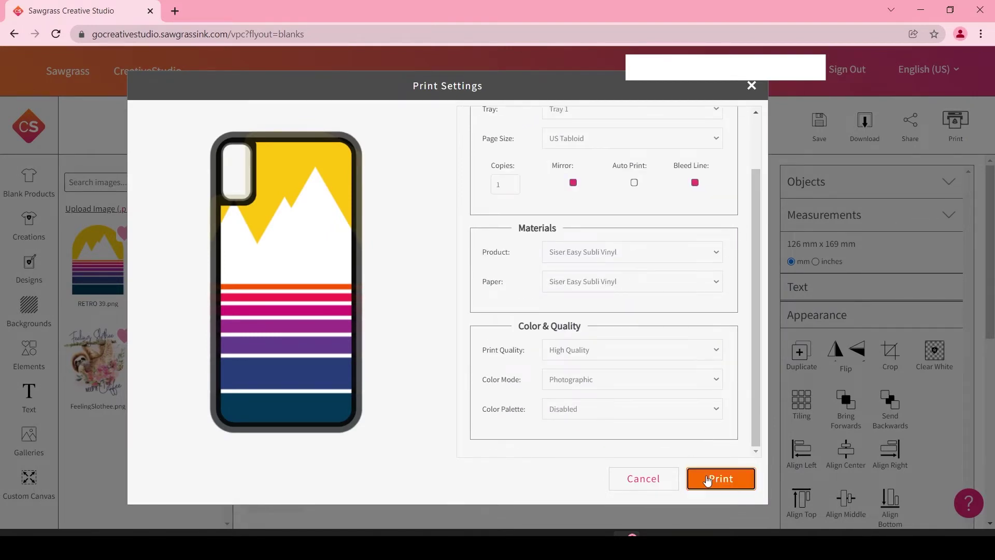
left_click(704, 481)
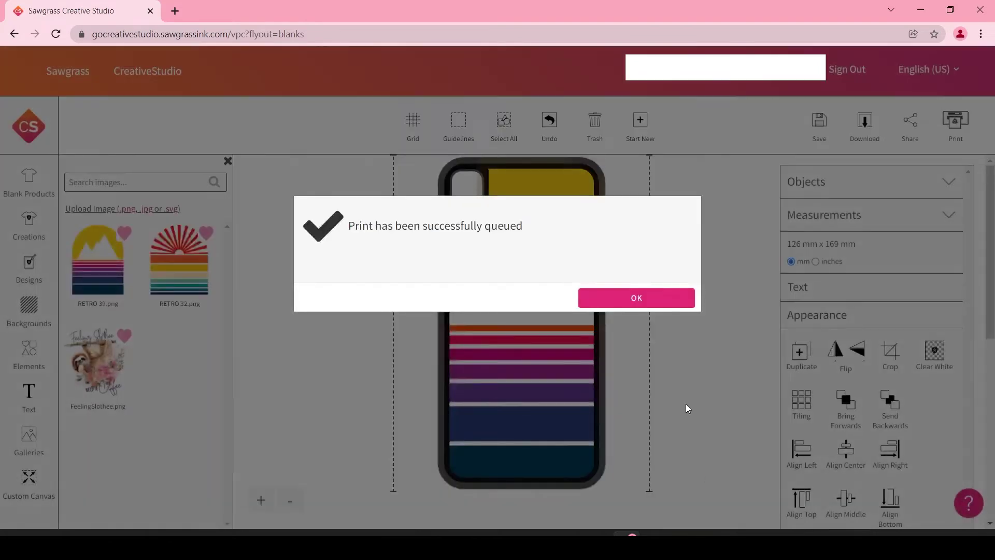
left_click(661, 299)
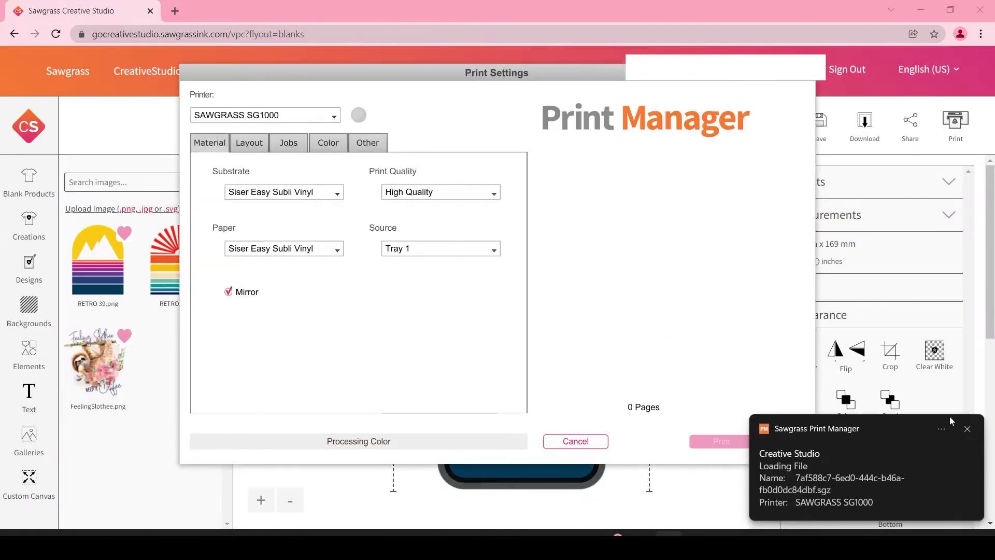